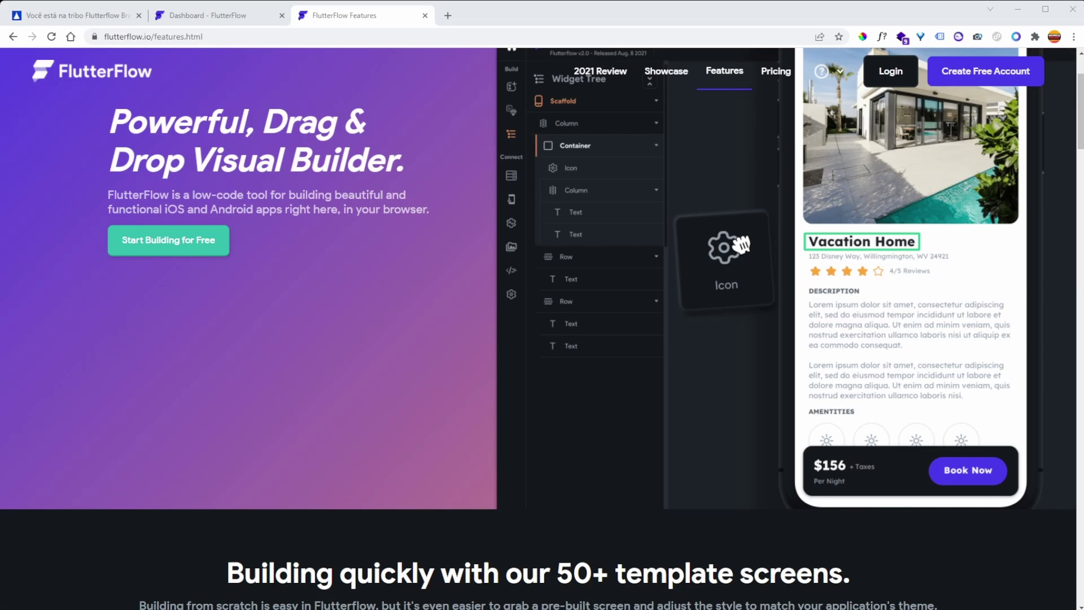
Step: Review the FlutterFlow features page, covering template screens, design conversion, iOS and Android creation, custom widgets and integrations
scroll(542, 327, "down", 12)
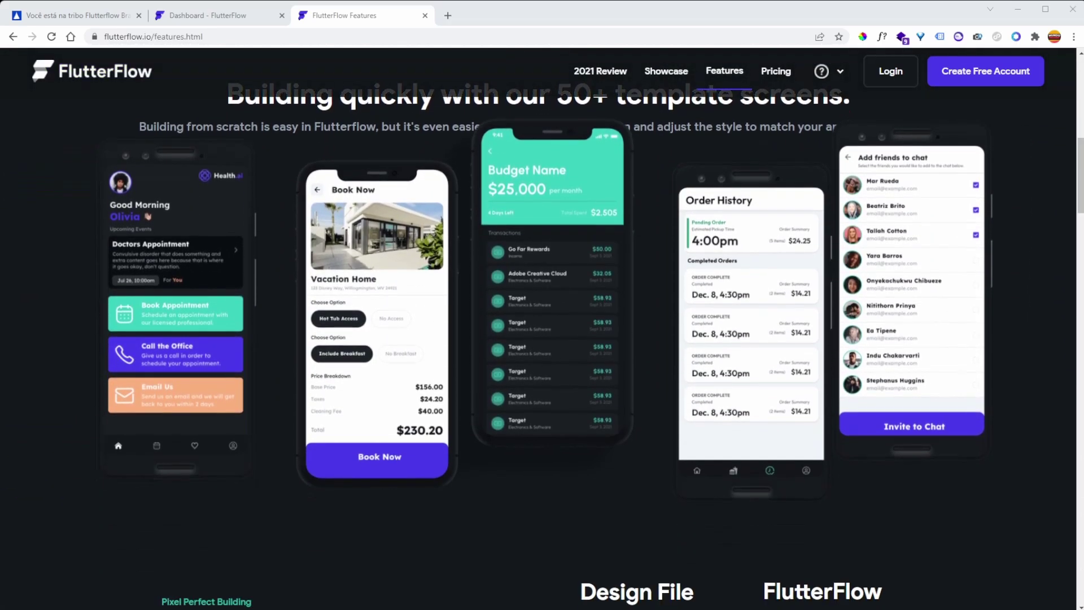
scroll(542, 328, "down", 4)
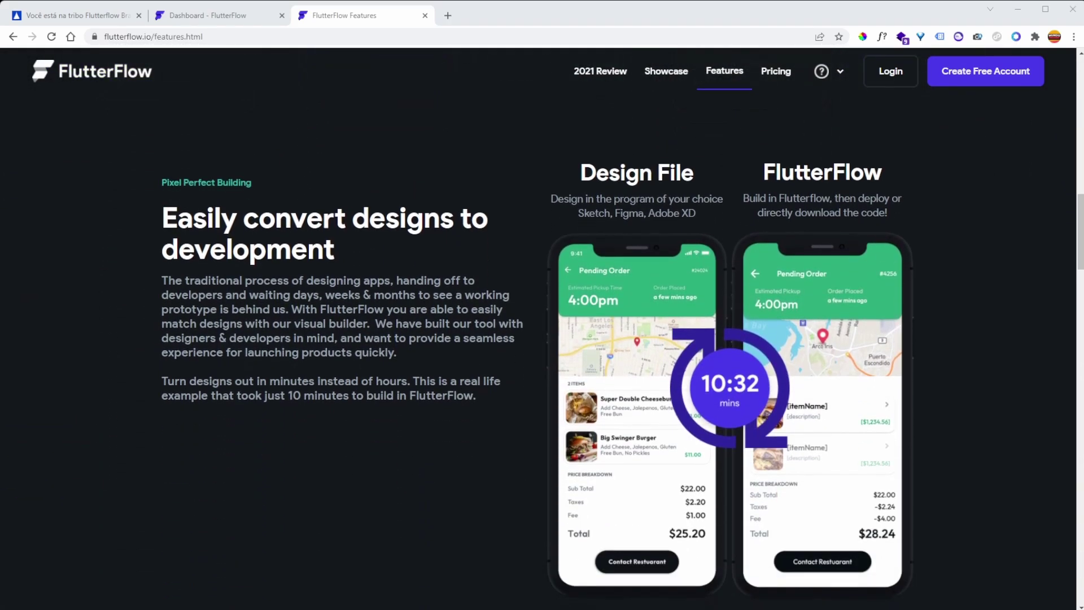
scroll(542, 327, "down", 2)
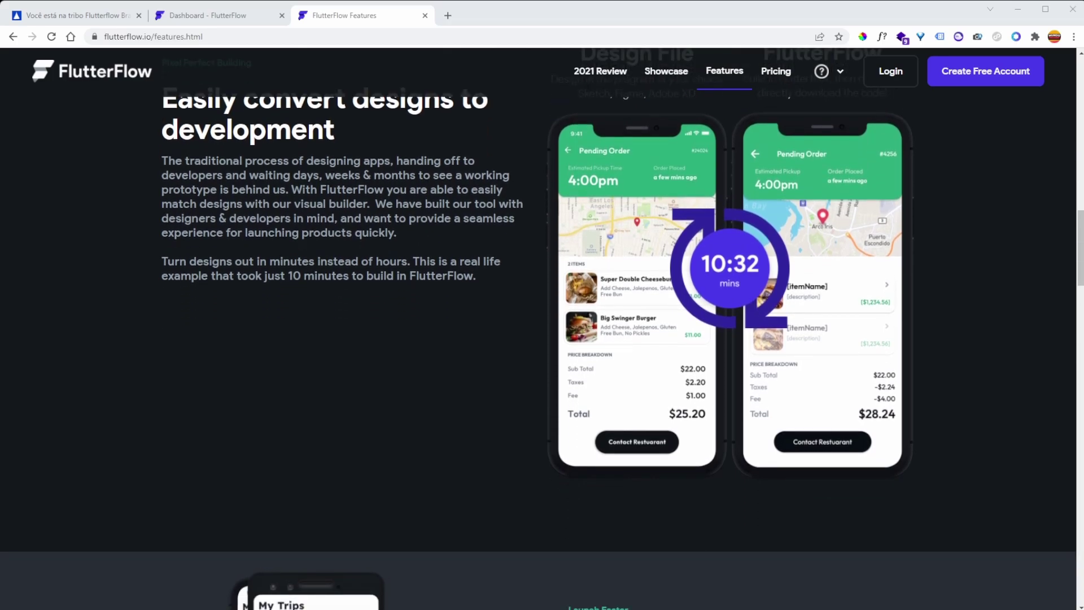
scroll(543, 327, "down", 9)
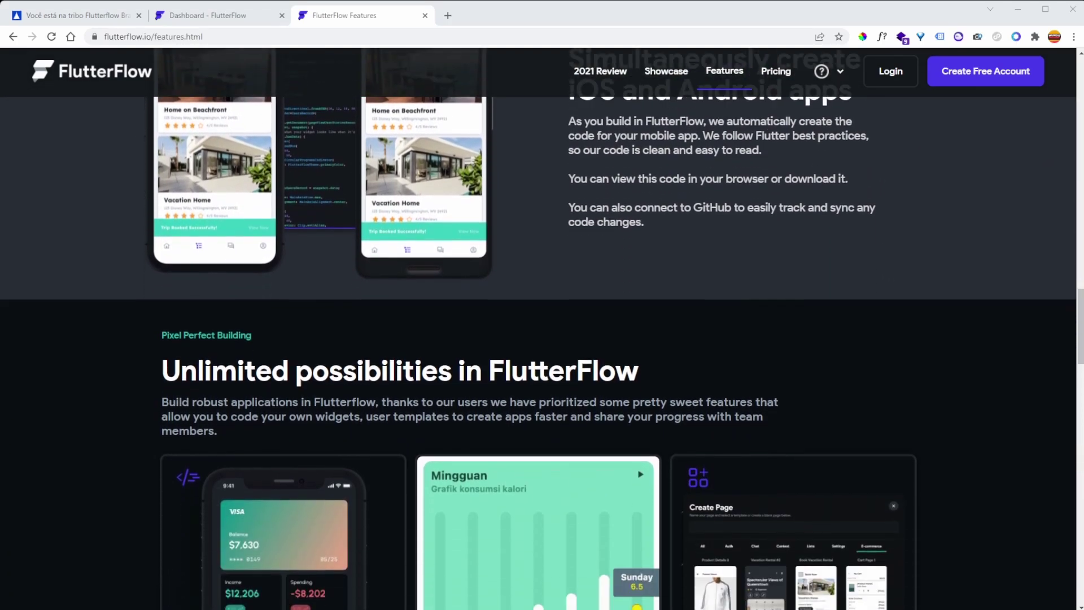
scroll(536, 329, "down", 5)
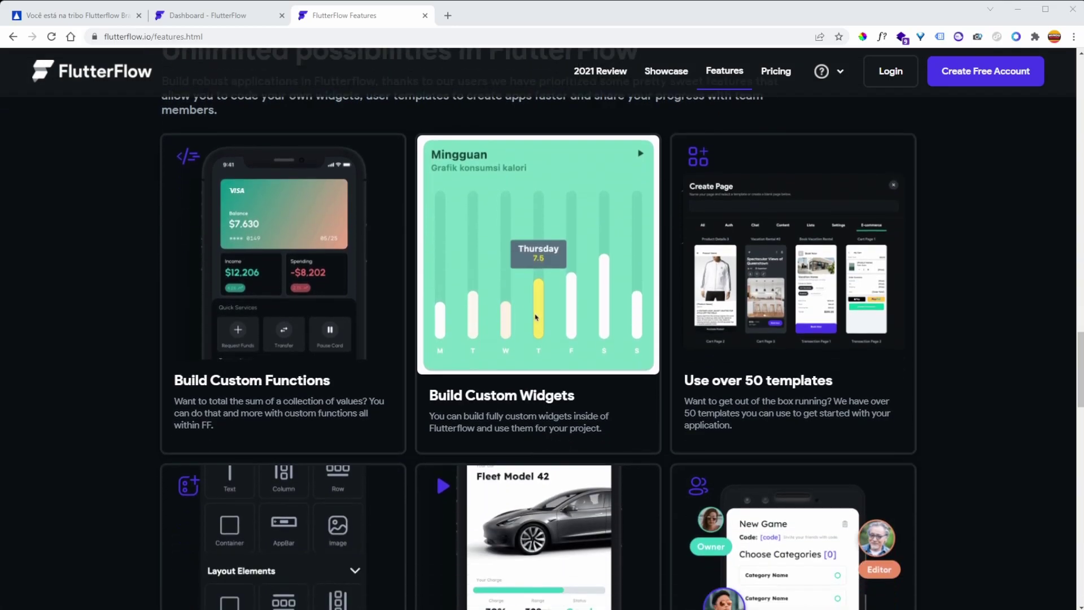
scroll(610, 123, "down", 3)
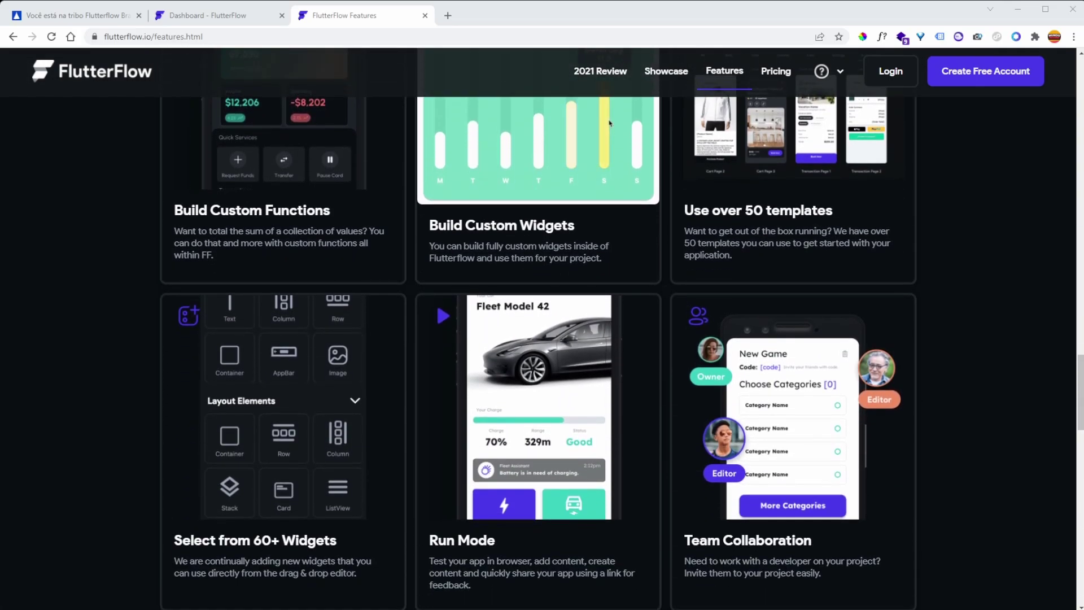
scroll(609, 124, "down", 4)
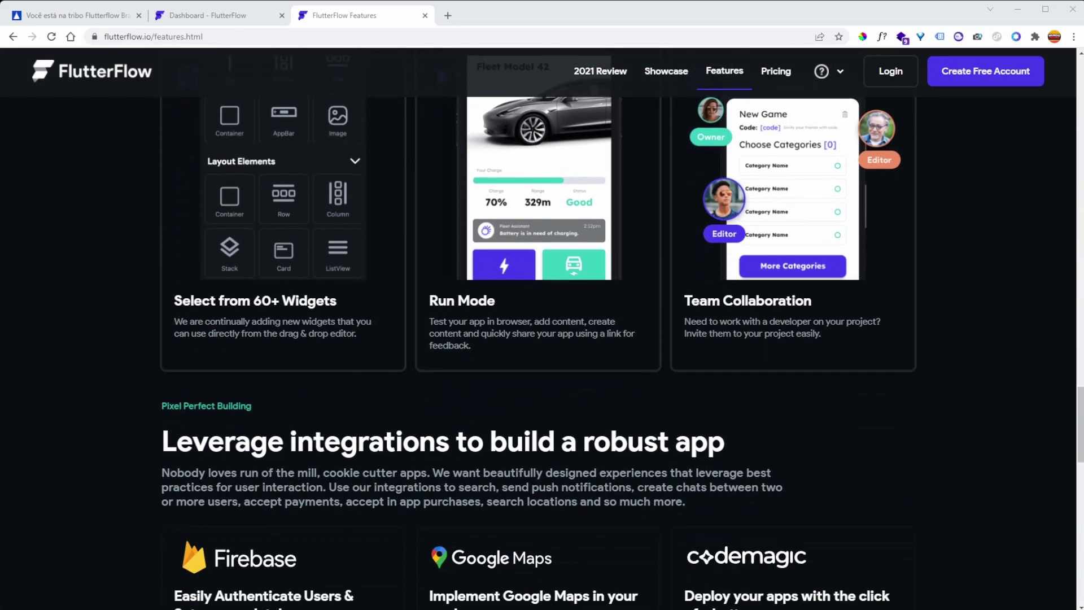
scroll(609, 123, "down", 6)
scroll(623, 489, "up", 10)
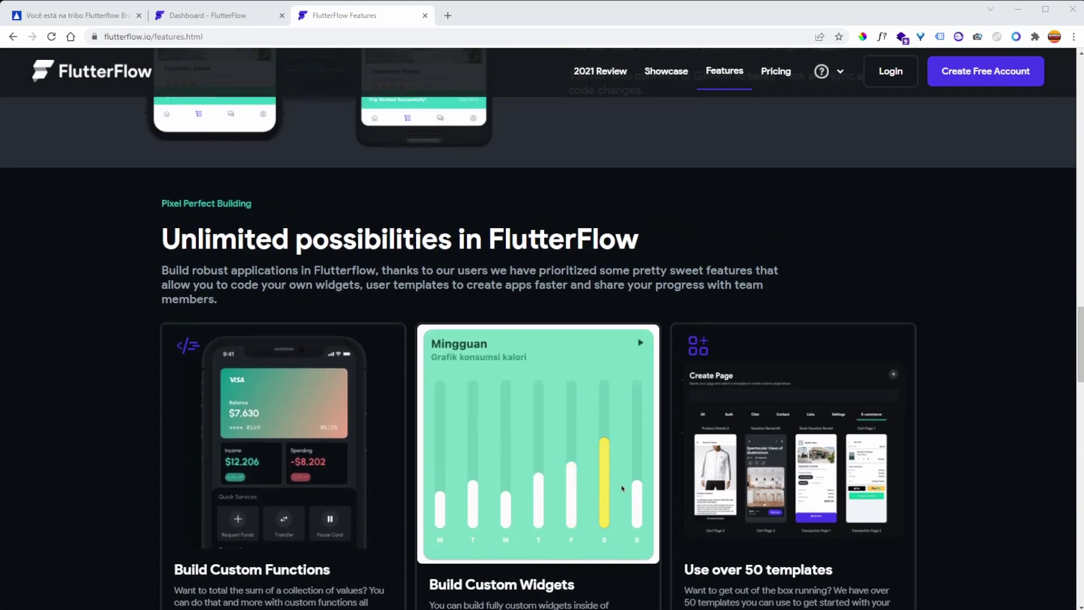
scroll(623, 489, "up", 4)
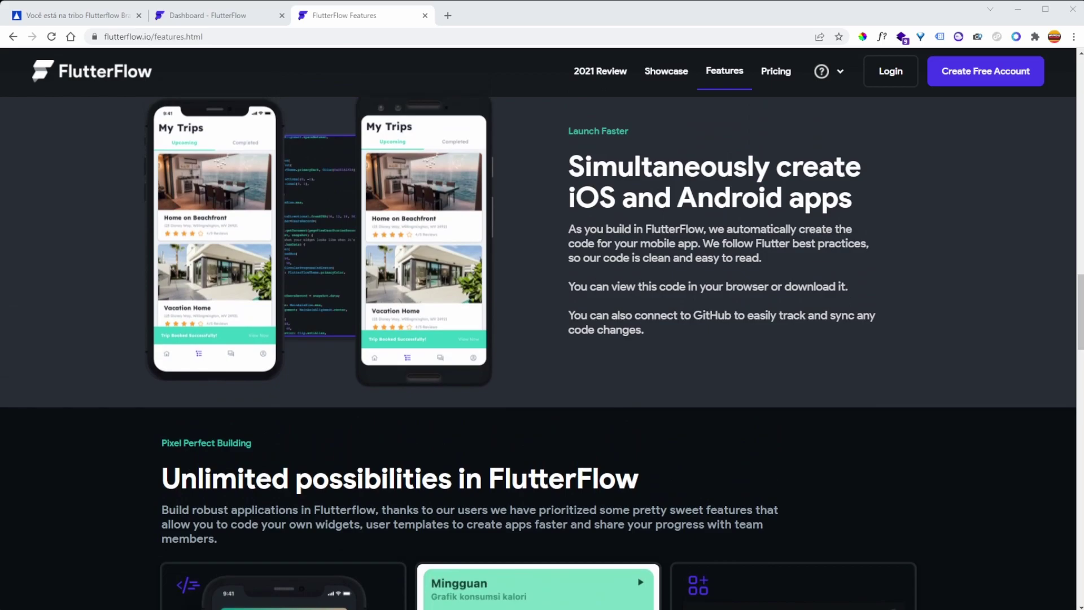
scroll(539, 353, "up", 9)
scroll(542, 328, "up", 3)
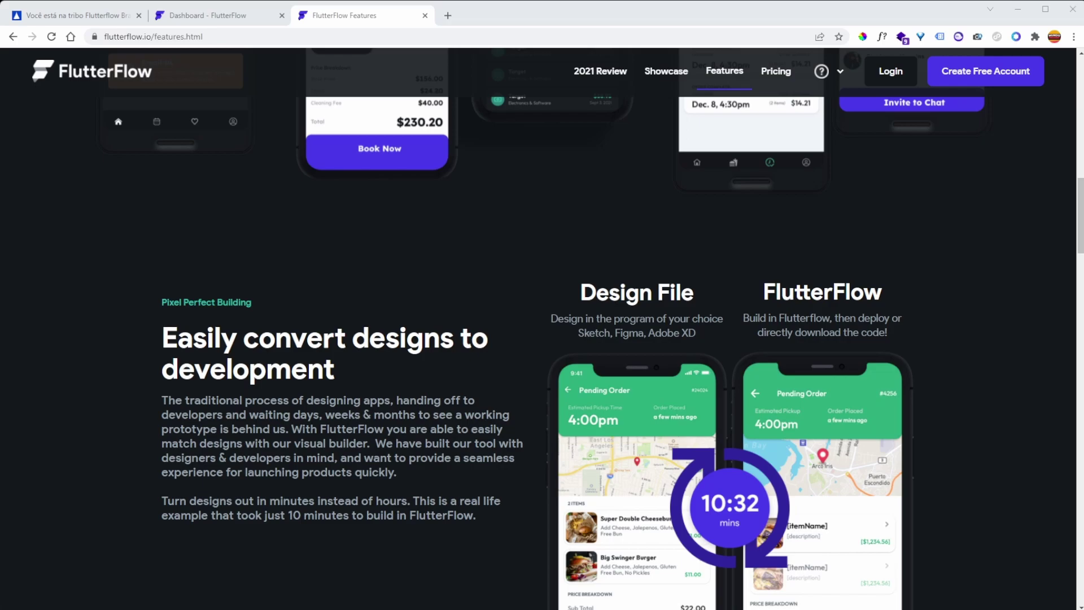
scroll(542, 329, "up", 5)
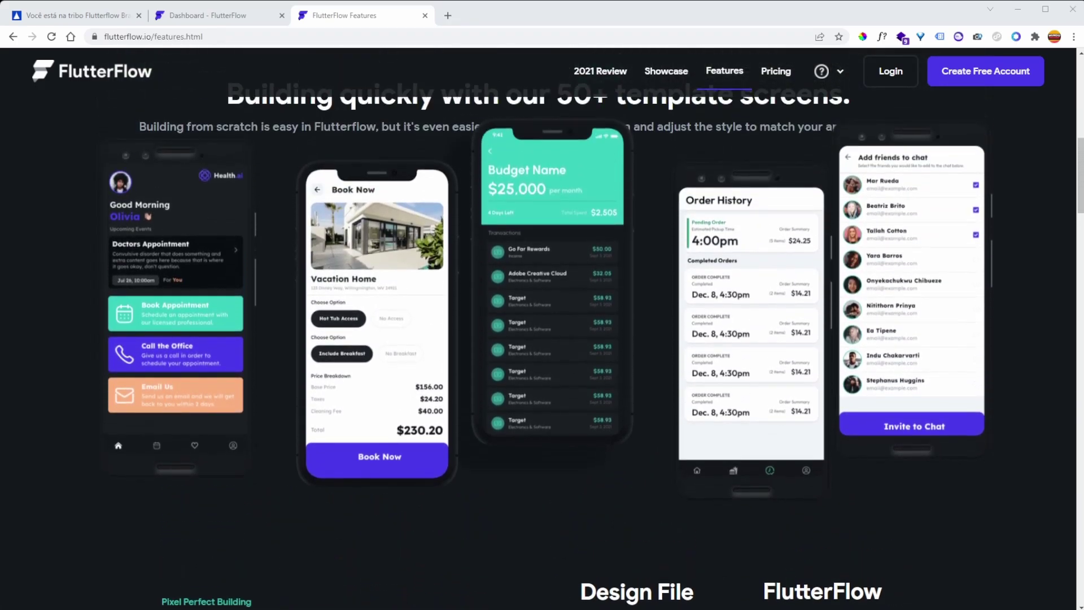
scroll(542, 329, "up", 10)
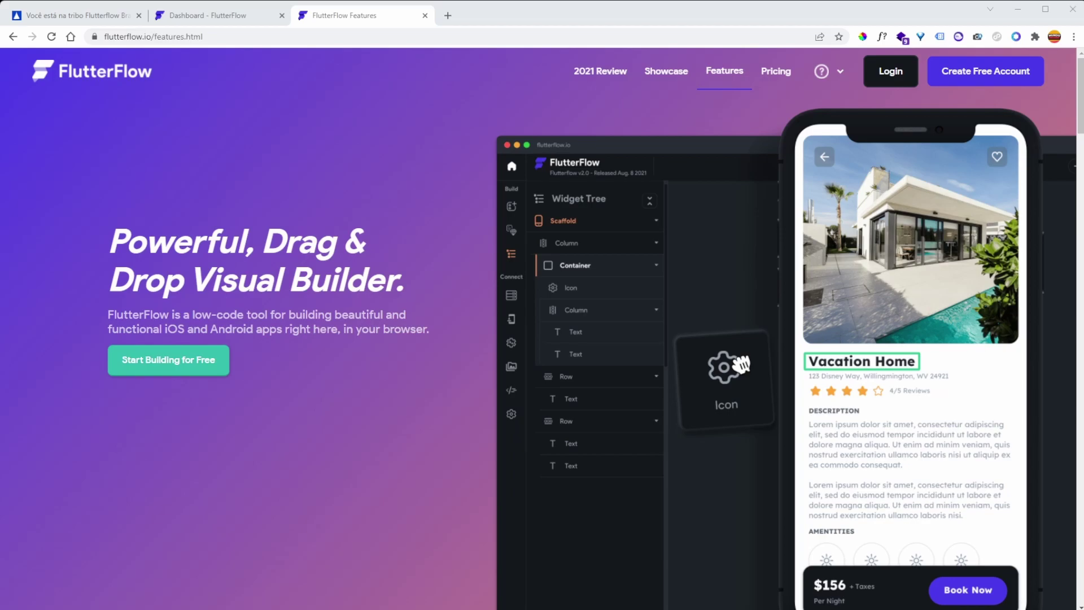
Step: Switch to the project and preview HomePage at iPad Mini 5, Macbook Pro/Air 13" and finally 393 x 808 px phone canvas sizes
left_click(209, 15)
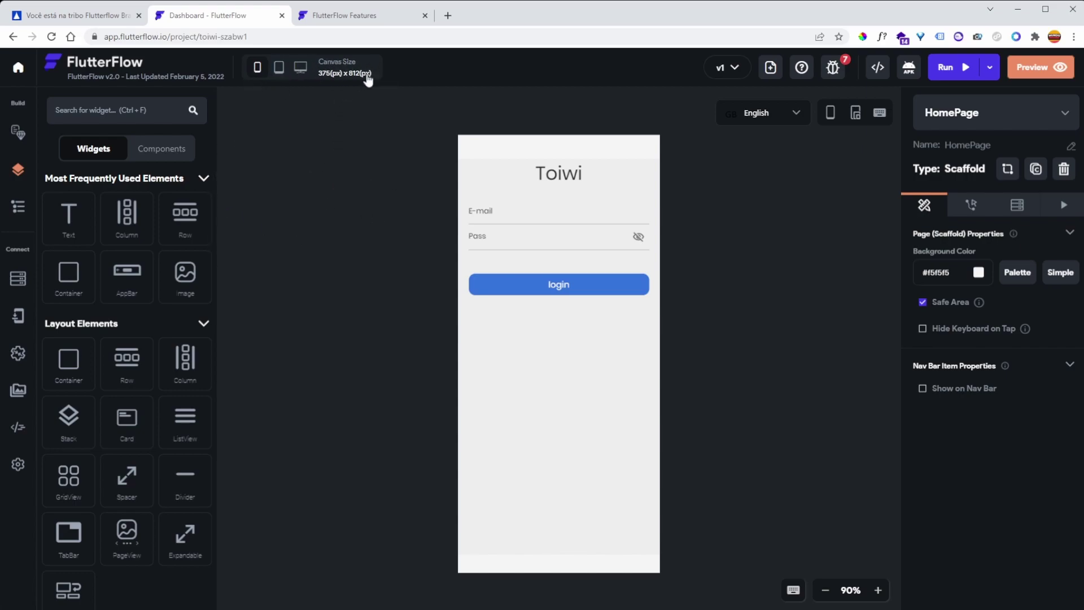
left_click(279, 70)
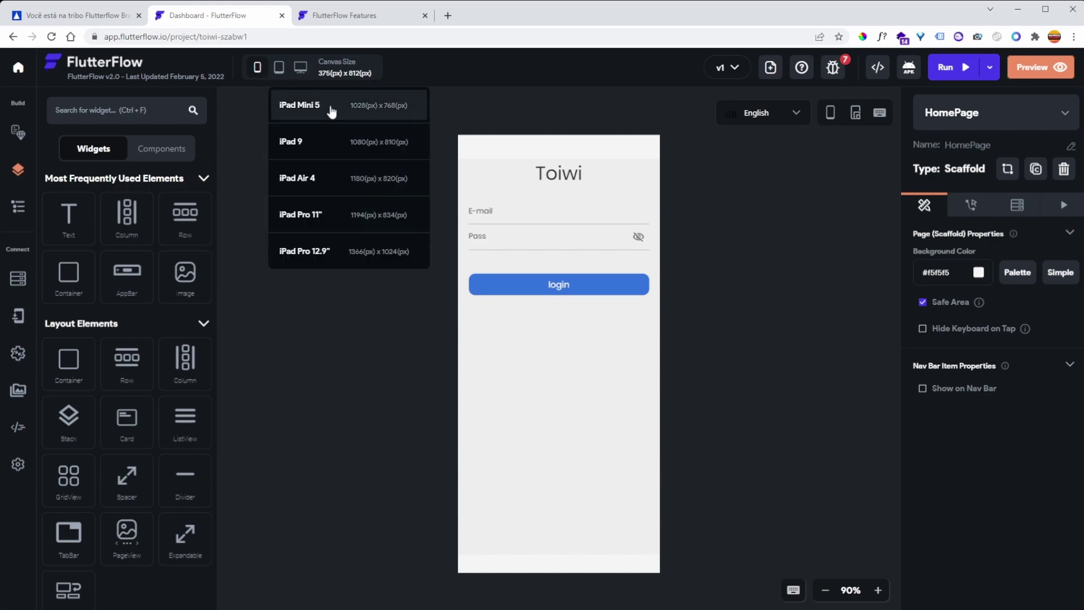
left_click(331, 110)
left_click(298, 73)
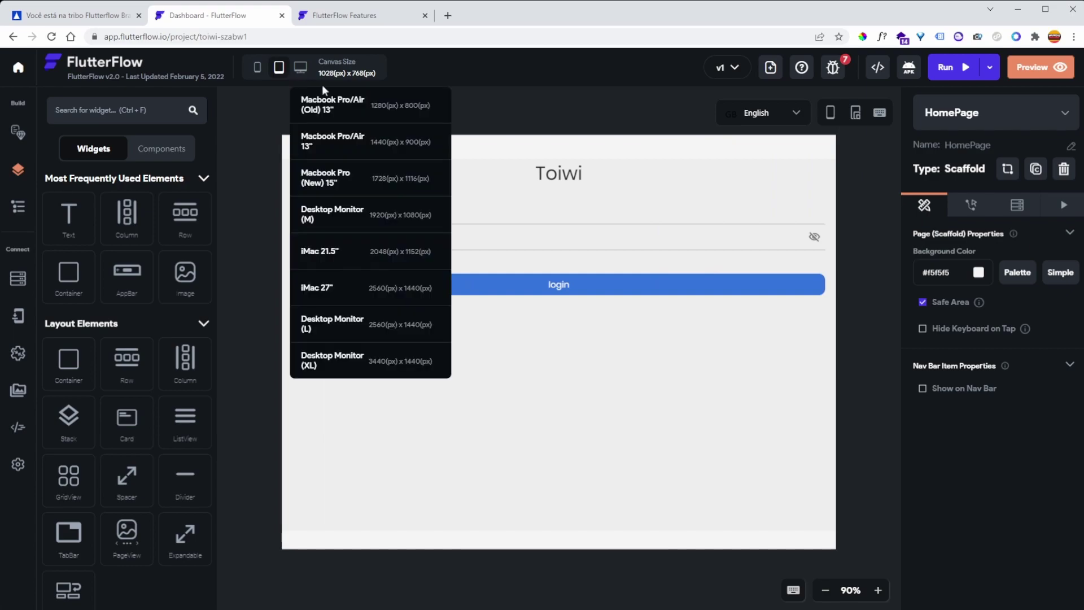
left_click(408, 162)
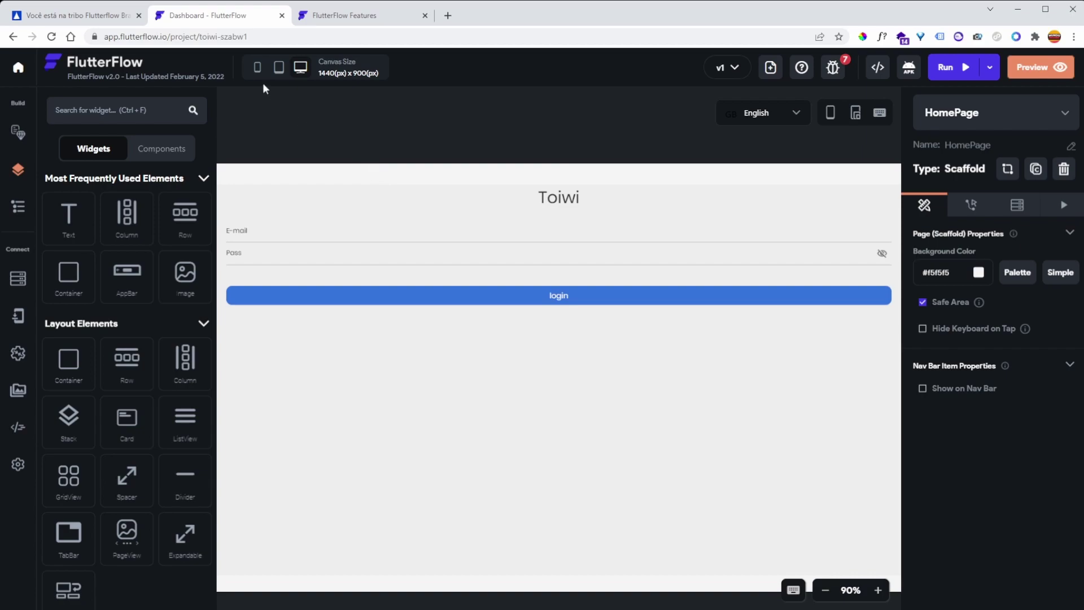
left_click(258, 68)
left_click(313, 193)
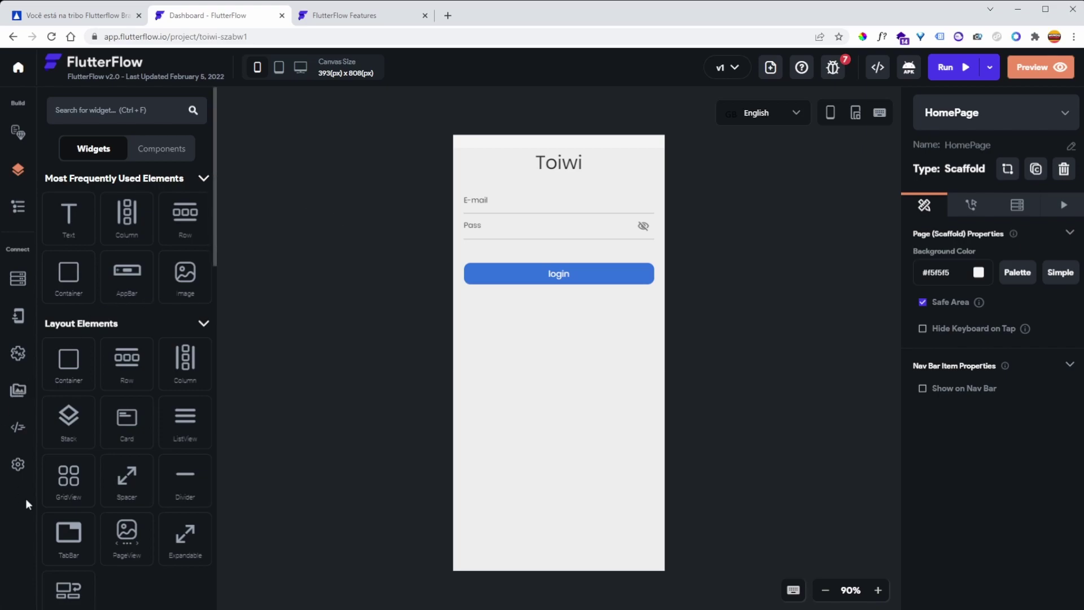
Step: Open the project's language settings and expand the app content translations of the enviar_email page
left_click(17, 465)
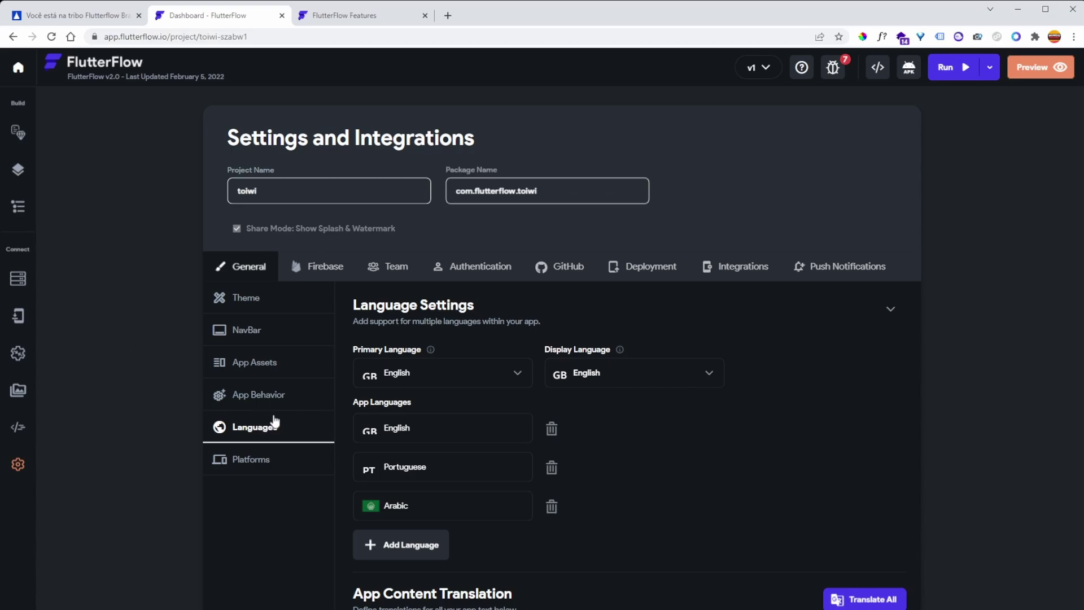
scroll(600, 392, "down", 2)
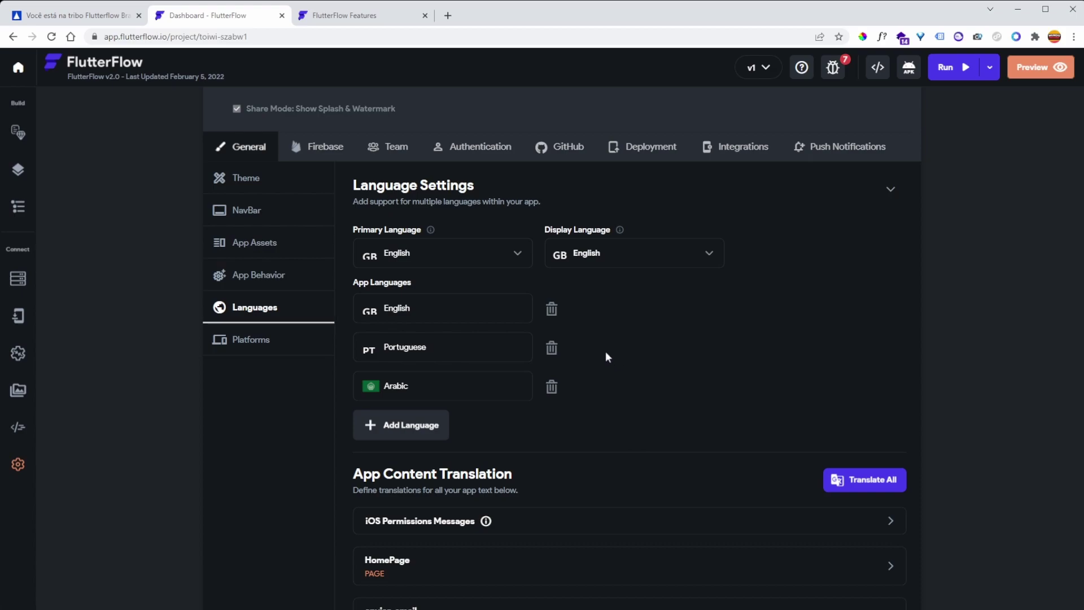
scroll(601, 361, "down", 1)
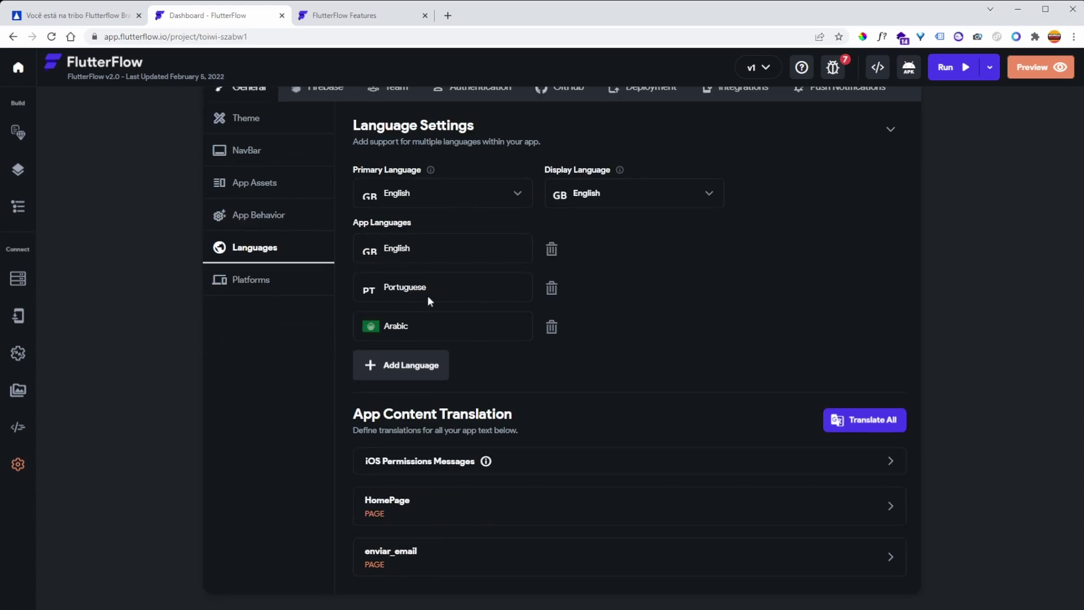
scroll(466, 269, "down", 1)
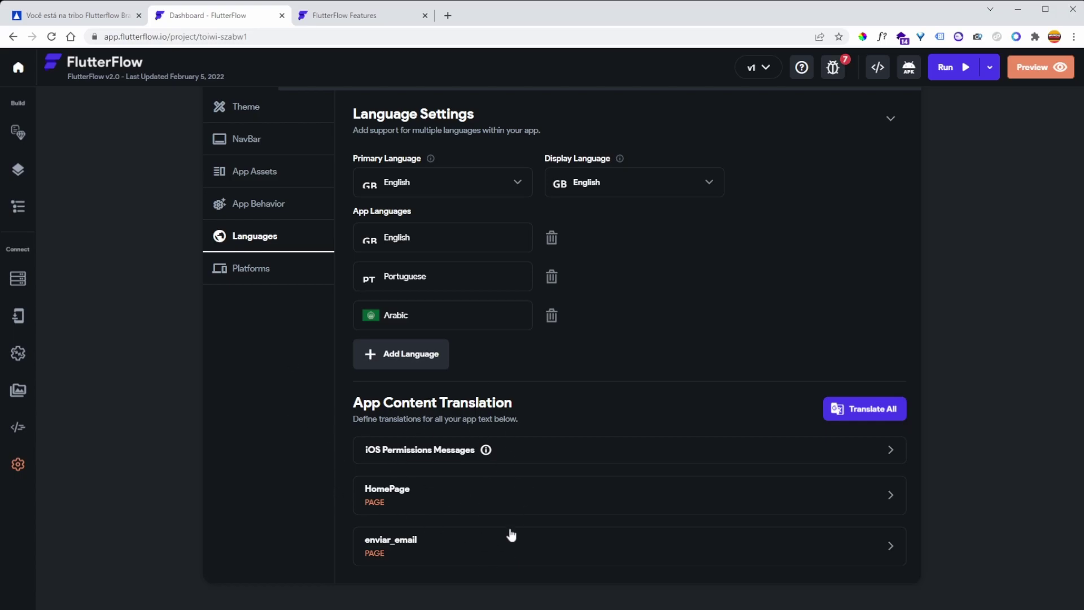
left_click(524, 548)
scroll(562, 505, "down", 3)
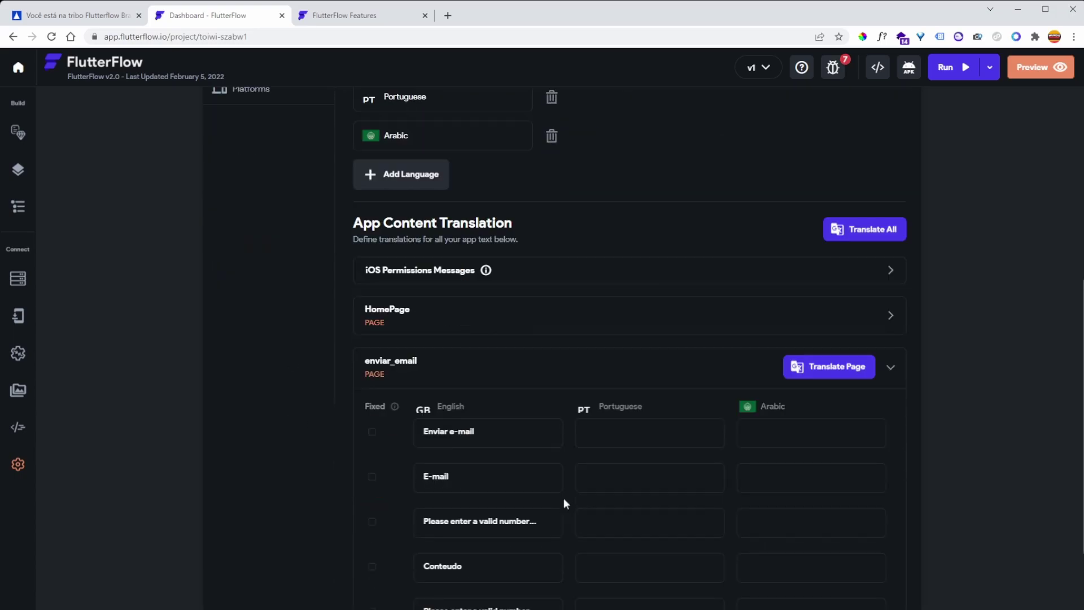
scroll(565, 424, "down", 2)
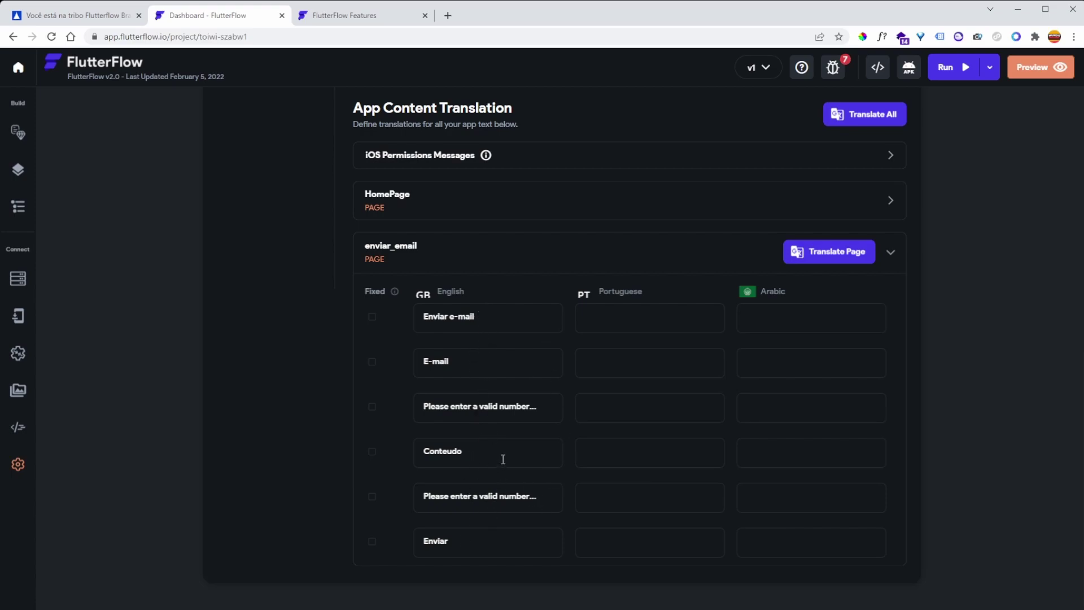
Step: Translate the enviar_email page's texts into Portuguese and Arabic, checking the FlutterFlow features page before confirming the translation
left_click(831, 259)
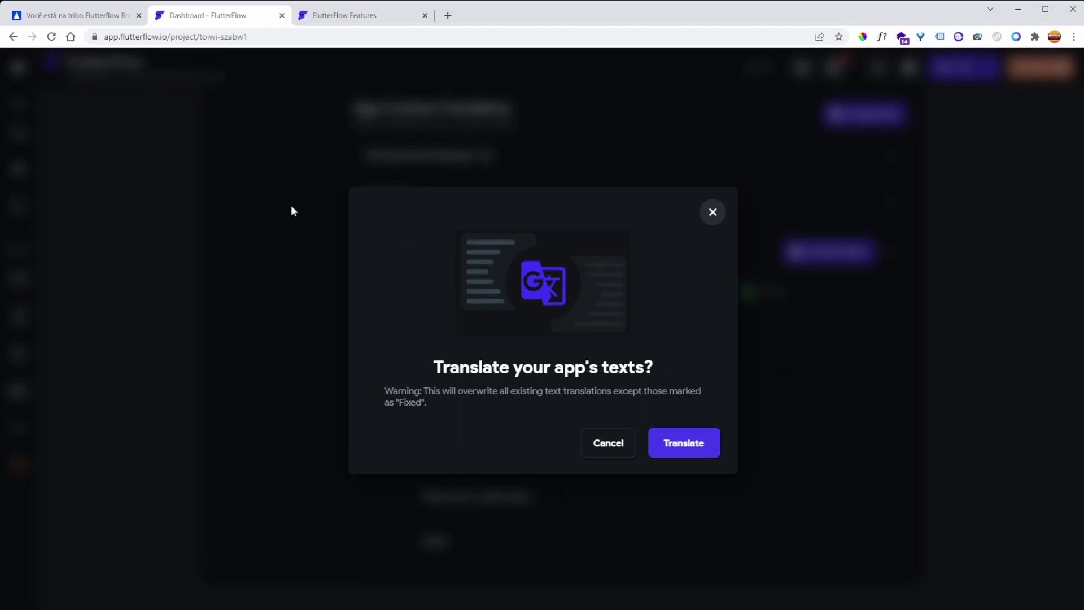
left_click(347, 16)
scroll(482, 266, "down", 10)
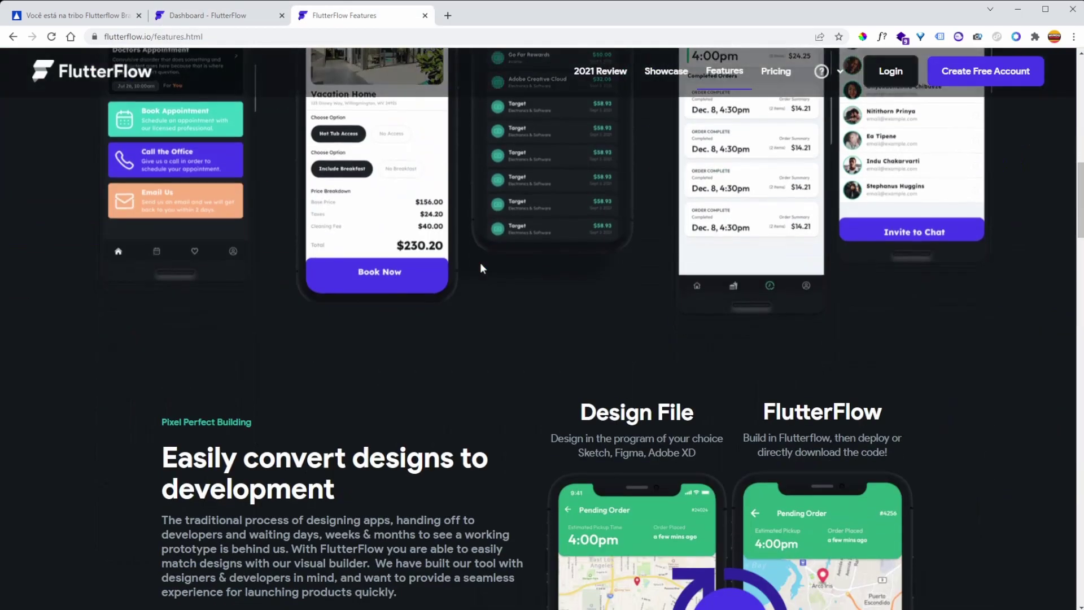
scroll(480, 269, "down", 20)
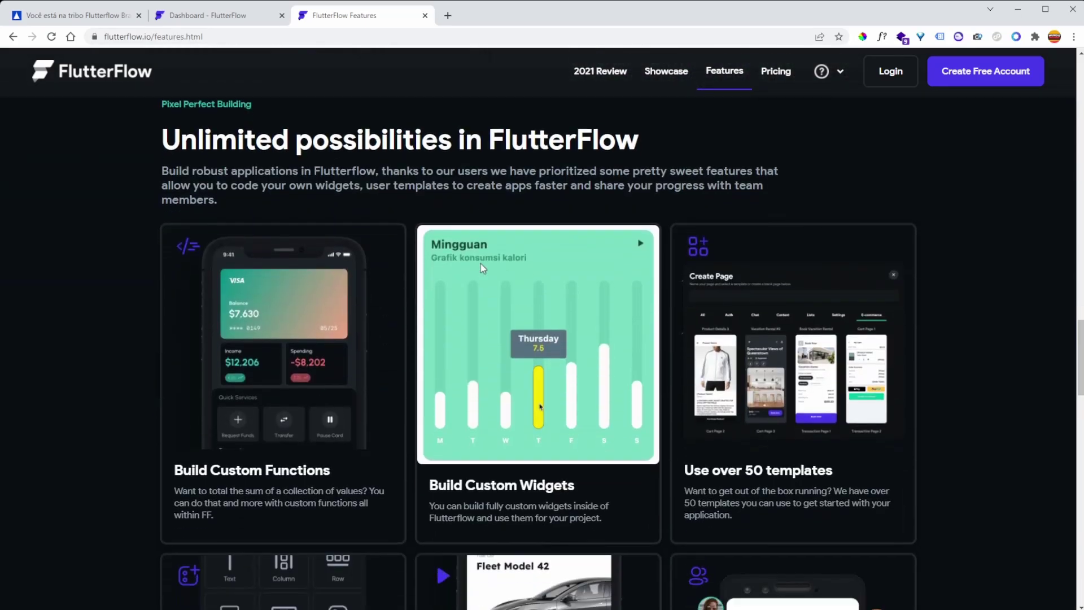
scroll(483, 268, "down", 10)
left_click(195, 16)
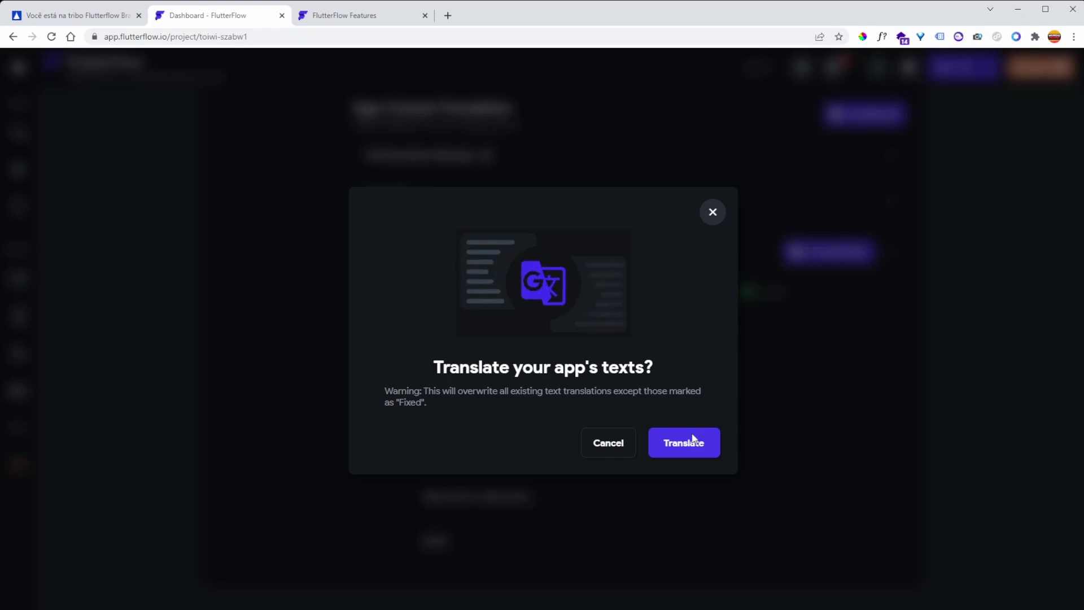
left_click(692, 441)
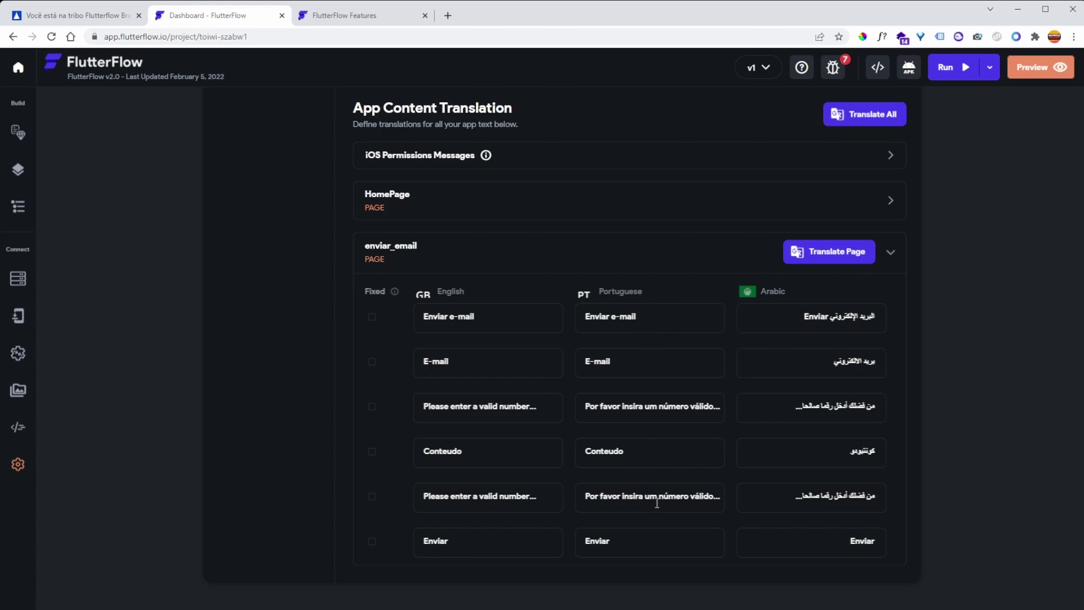
Step: Select Linux and Windows (alpha) in the project's supported platforms, and return to the language settings
scroll(553, 375, "up", 6)
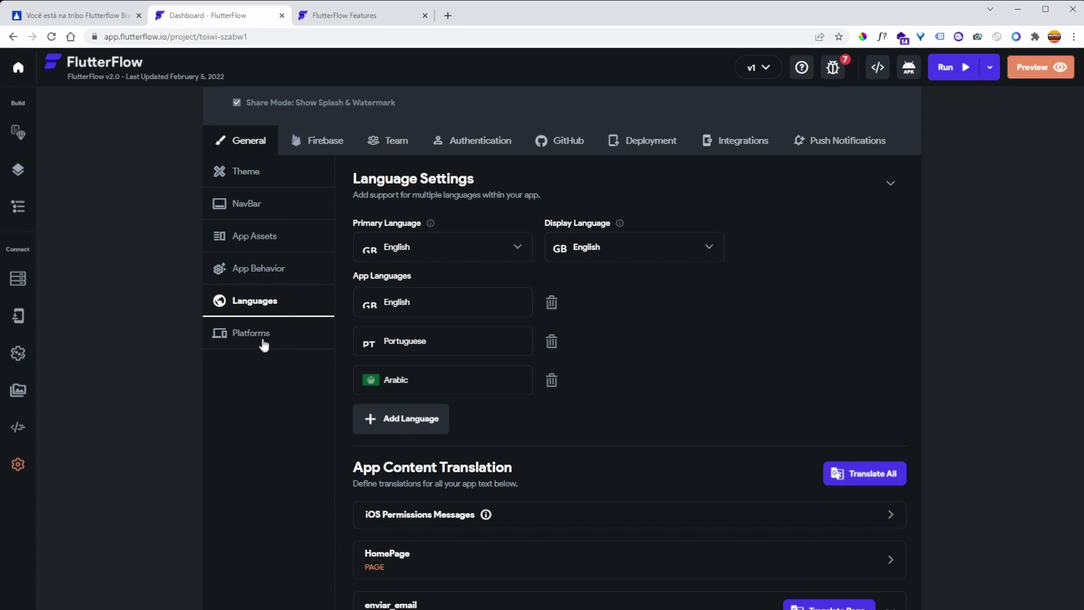
left_click(261, 341)
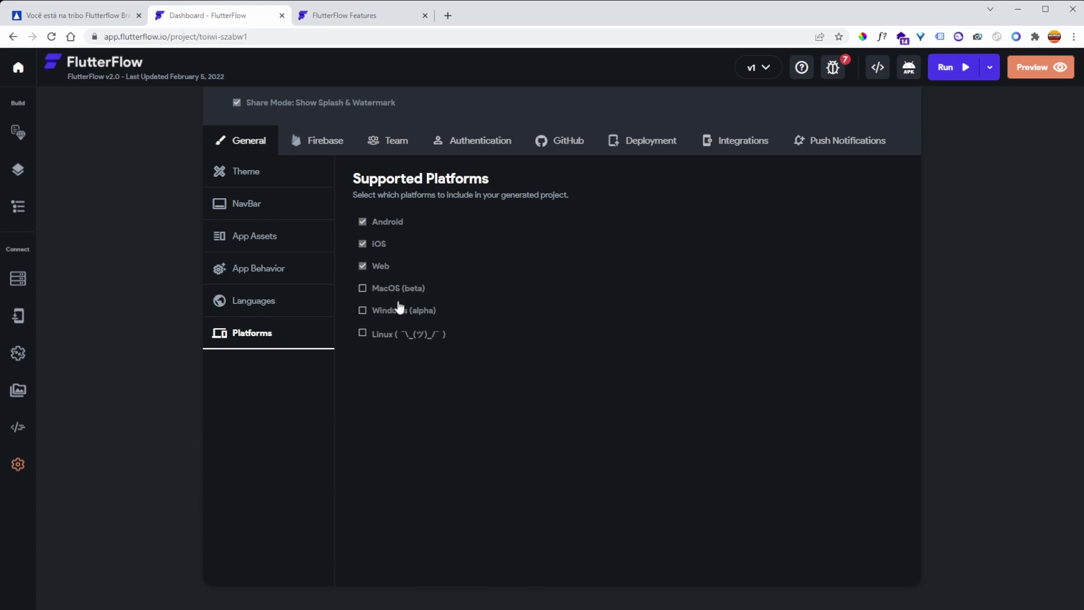
left_click(362, 333)
left_click(363, 311)
left_click(263, 305)
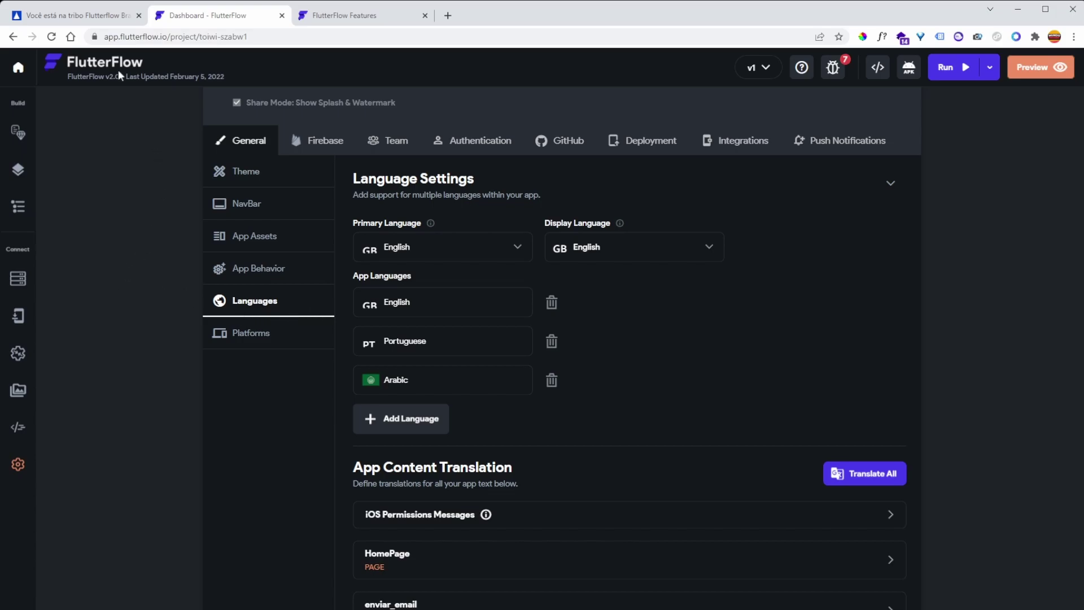
Step: Switch to the Flutterflow Brasil community page on Toiwi
left_click(85, 16)
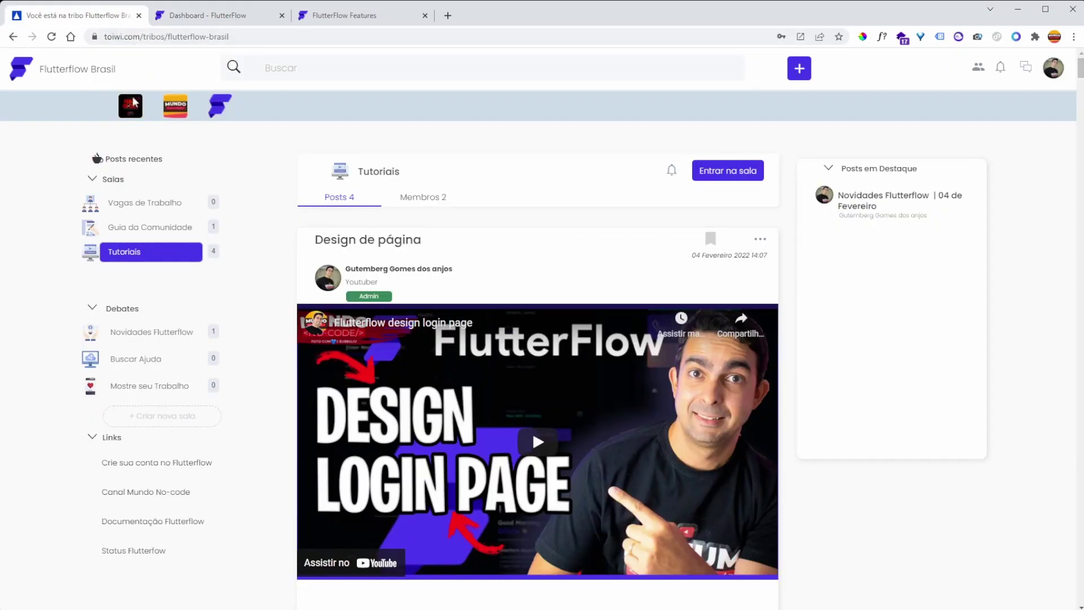